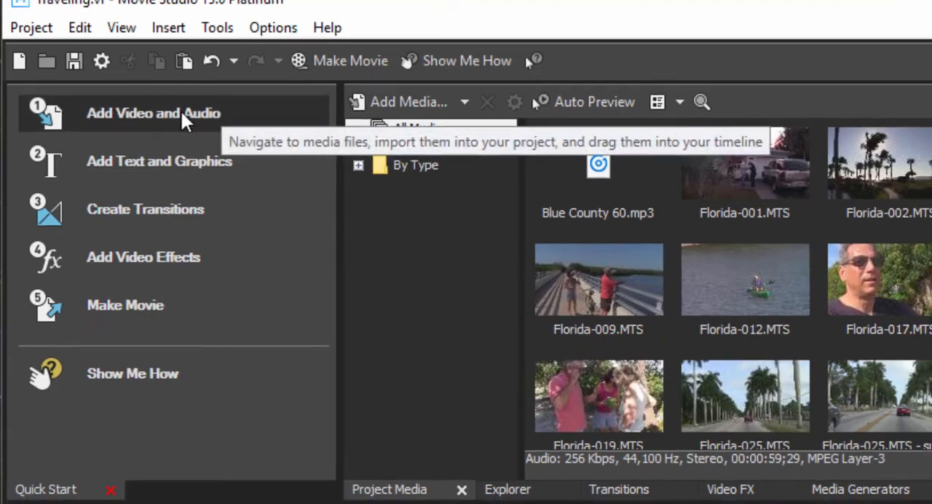
# From Quick Start, view the import choices, text/graphics generators, transitions and then the video effects list
pyautogui.click(181, 110)
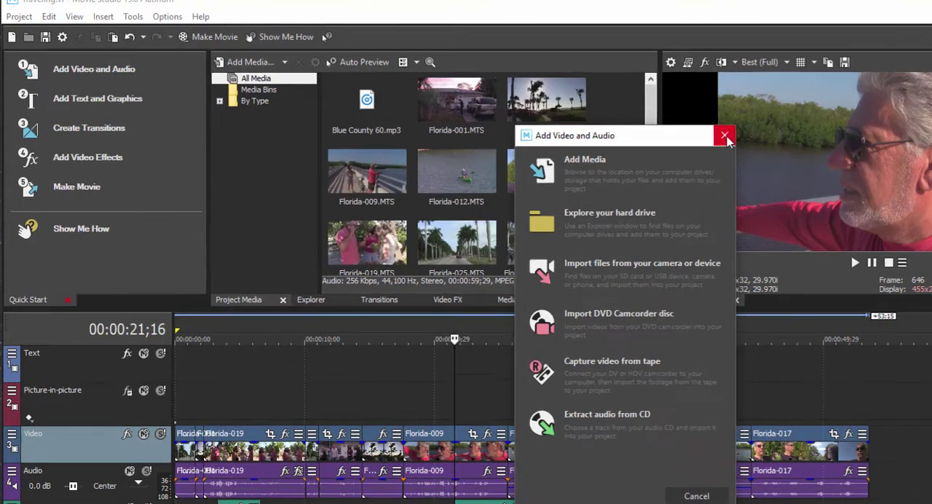
pyautogui.click(693, 130)
pyautogui.click(216, 128)
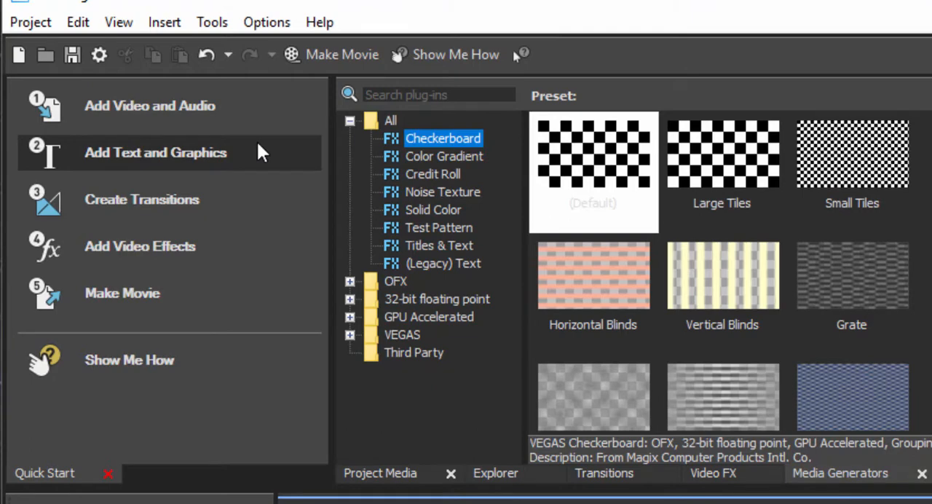
pyautogui.click(225, 196)
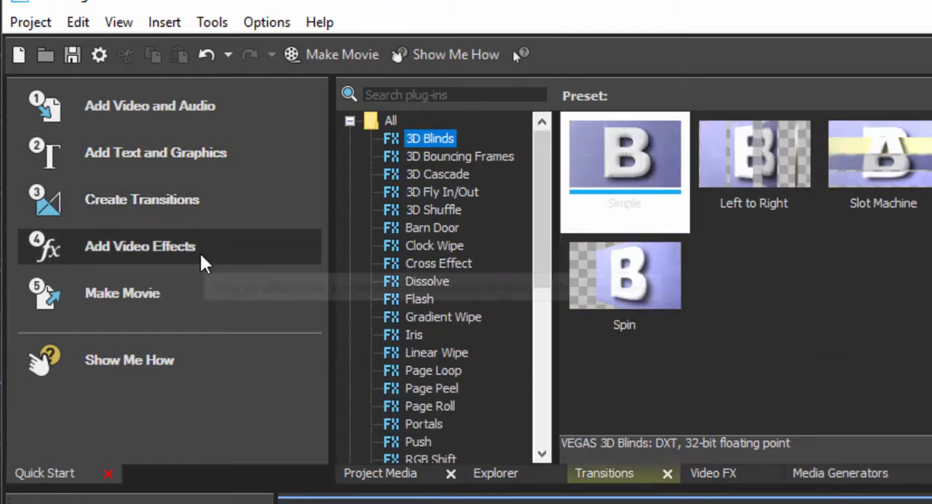
pyautogui.click(199, 251)
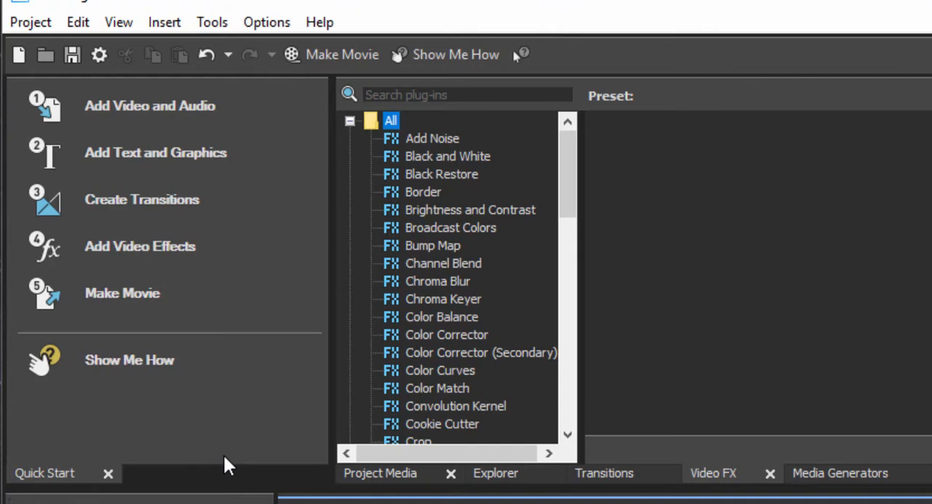
# Close the Quick Start tab, nudge the preview border and show the Project Media clips
pyautogui.click(109, 473)
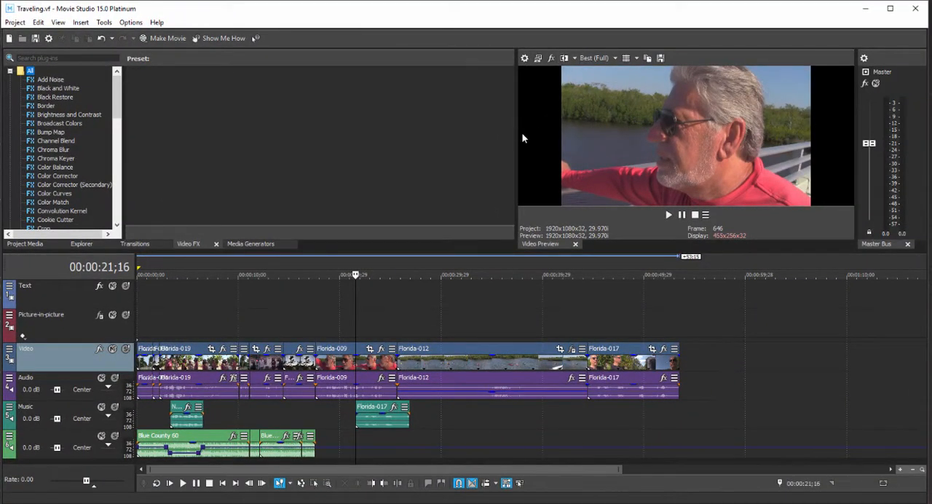
pyautogui.moveTo(517, 133); pyautogui.dragTo(511, 133)
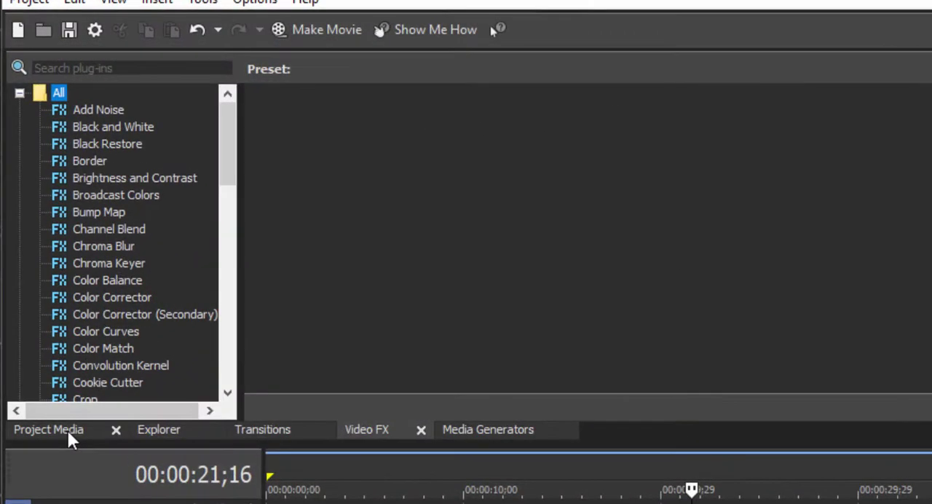
pyautogui.click(24, 243)
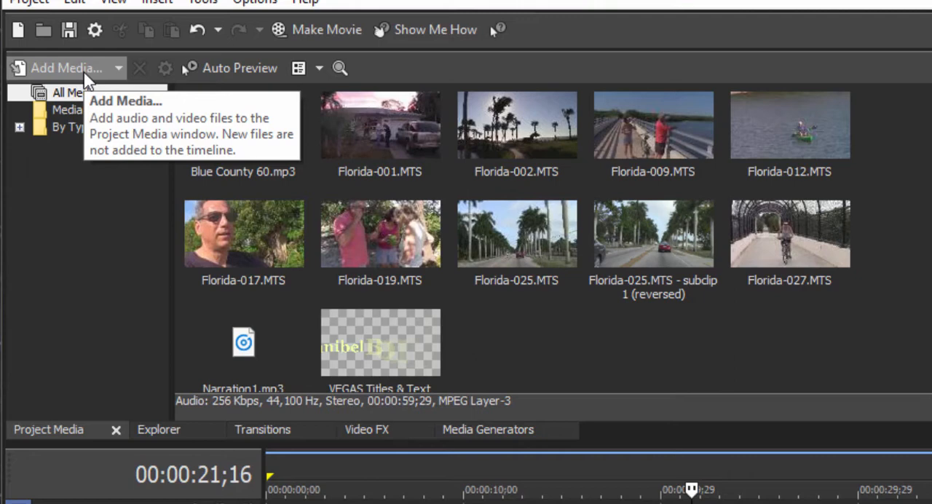
pyautogui.click(121, 69)
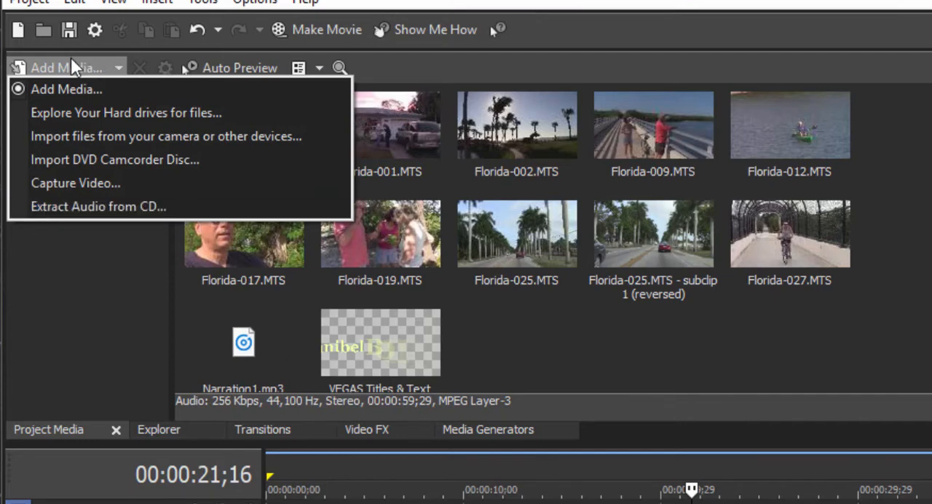
pyautogui.click(100, 259)
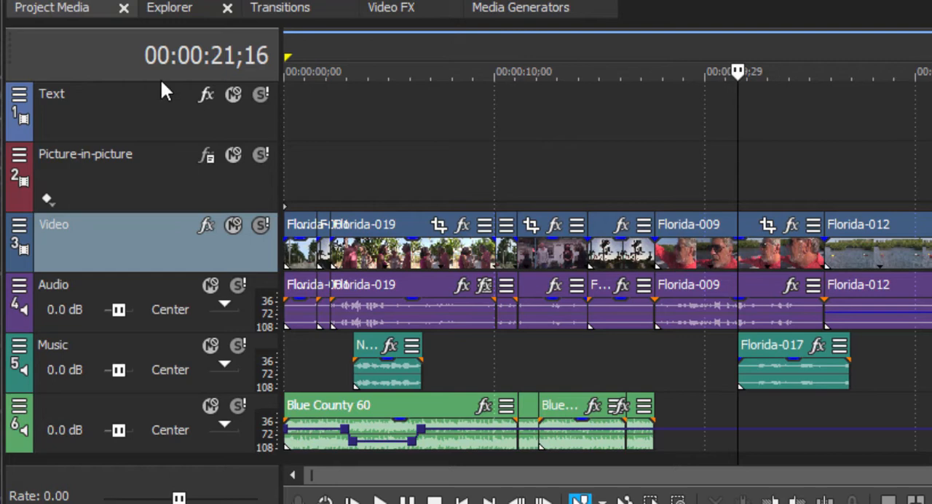
# Show the Text track's hamburger menu, then the preview transport's playback options menu
pyautogui.click(20, 95)
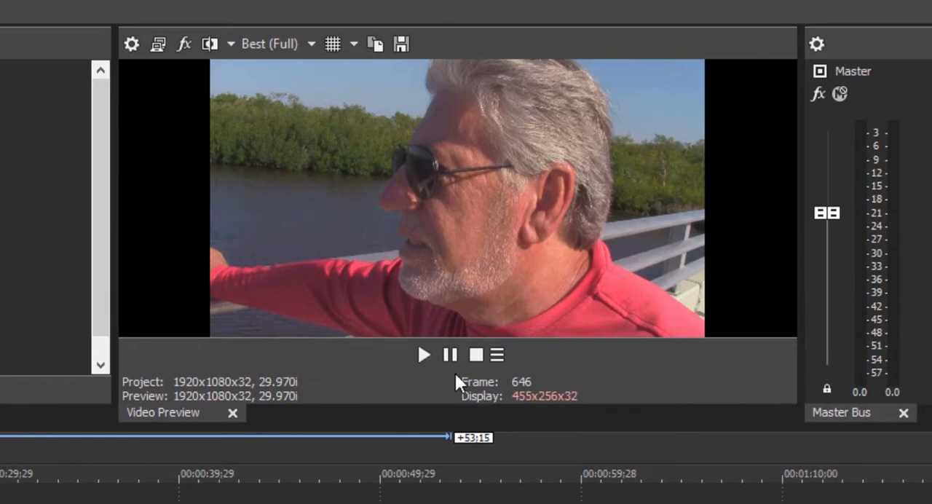
pyautogui.click(497, 354)
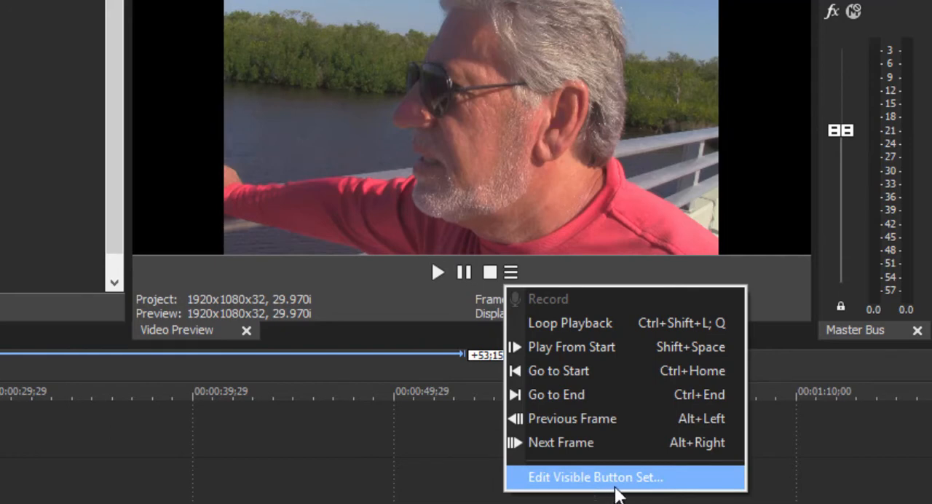
# View the Edit Visible Button Set checkboxes (Play, Pause, Stop) and cancel without changes
pyautogui.click(628, 486)
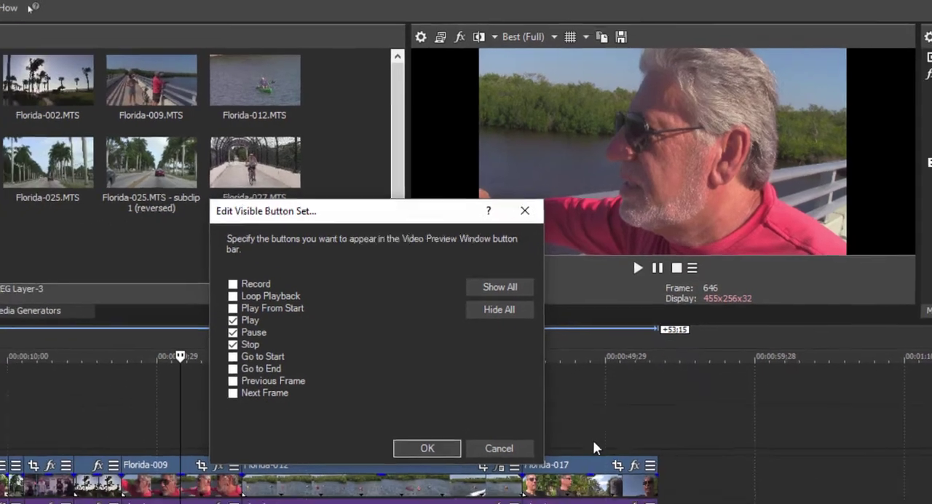
pyautogui.click(481, 476)
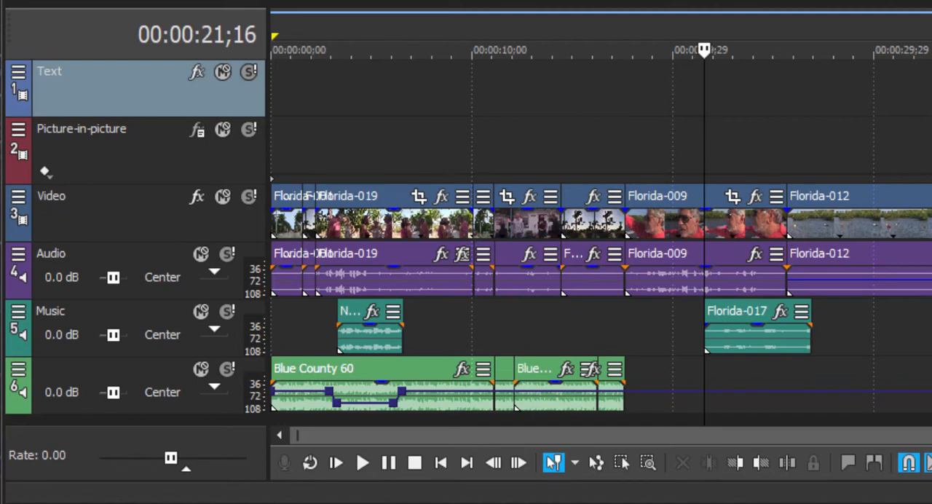
pyautogui.click(107, 160)
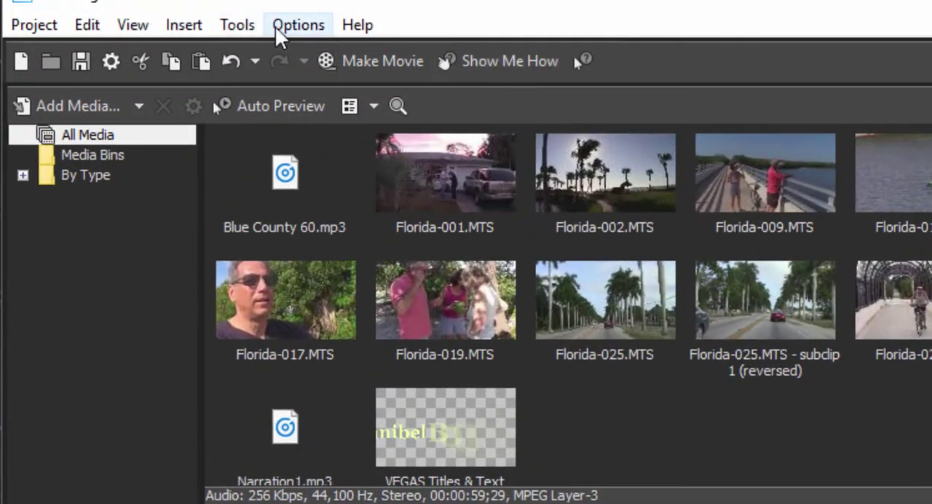
# In Preferences > Display, uncheck 'Display timeline at bottom of main window' and apply it
pyautogui.click(278, 25)
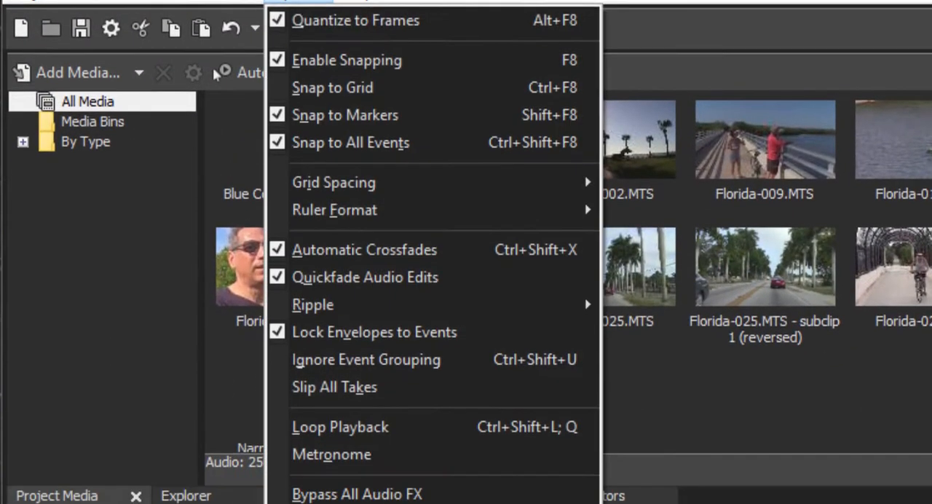
pyautogui.click(397, 484)
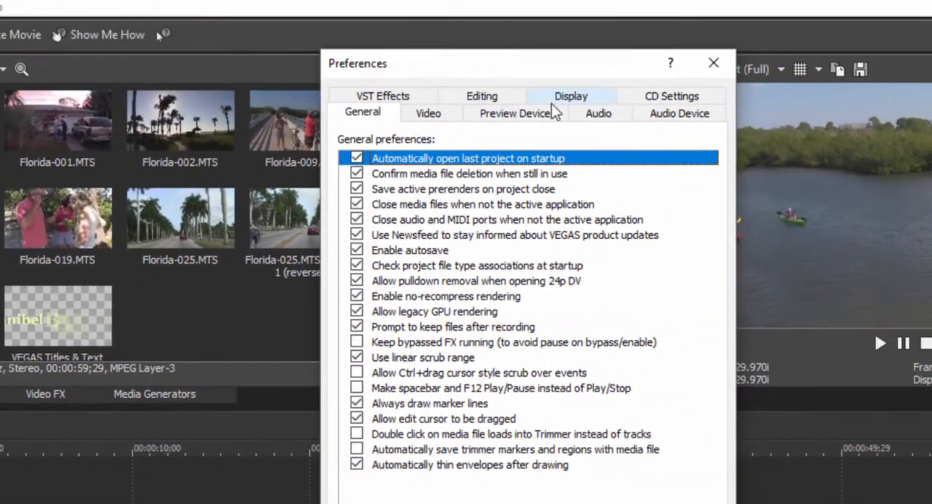
pyautogui.click(567, 97)
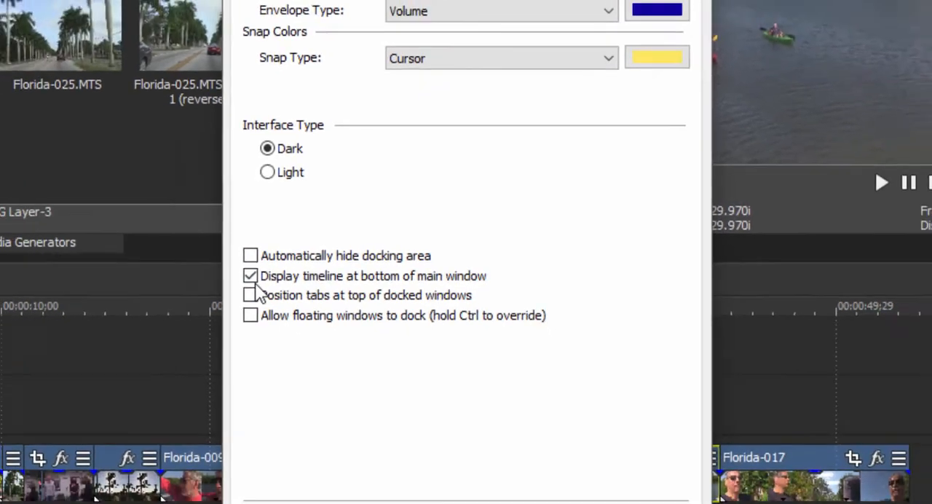
pyautogui.click(250, 276)
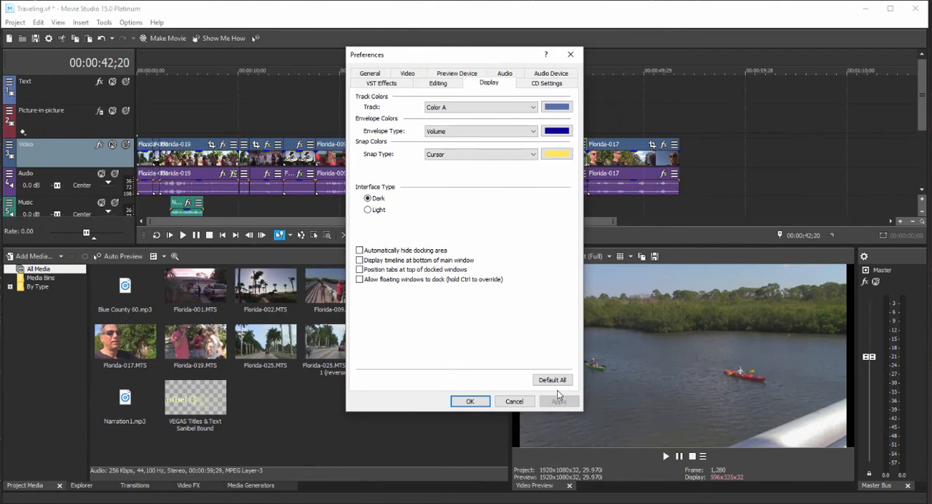
pyautogui.click(557, 401)
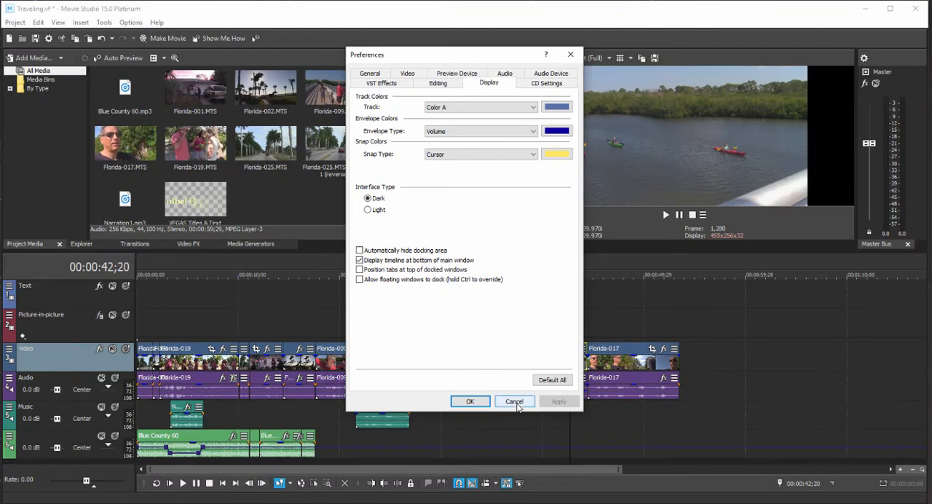
# Cancel the Preferences dialog, keeping the timeline at the bottom
pyautogui.click(470, 401)
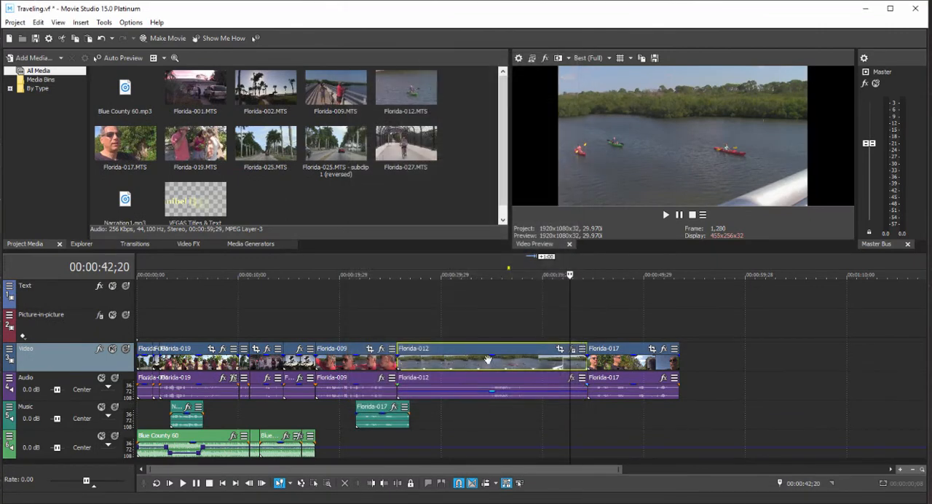